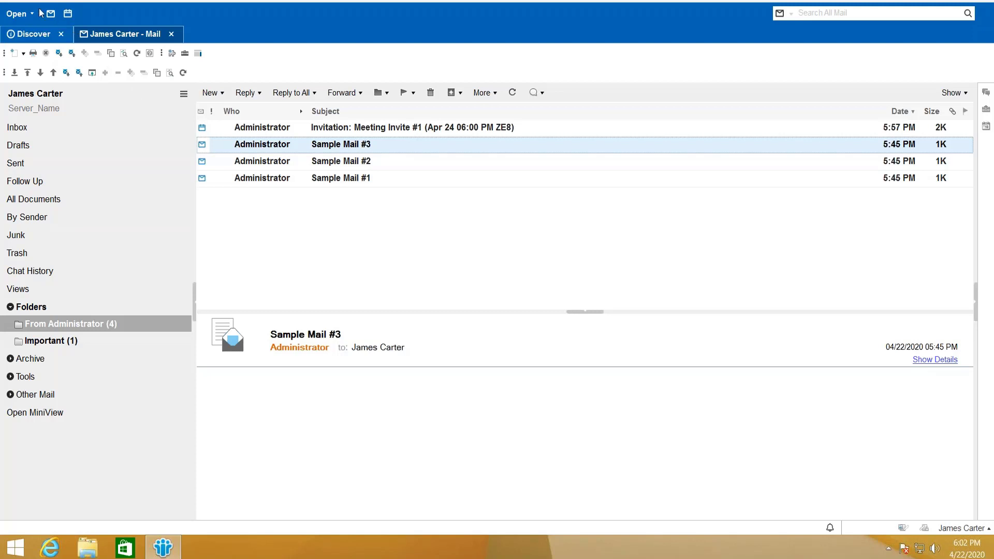
Step: Go to Calendar and To Do Access & Delegation preferences, maximized, and begin adding a new delegate
left_click(10, 2)
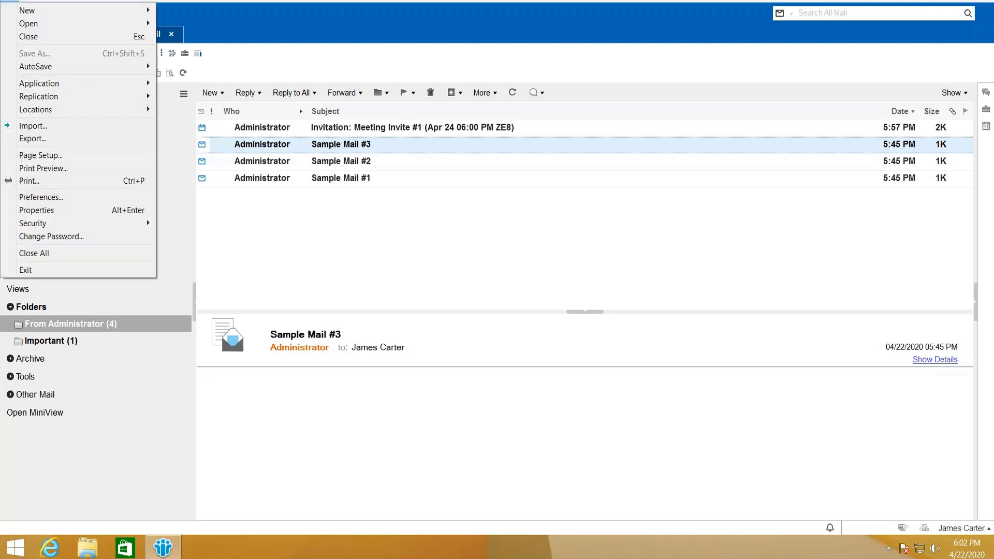
left_click(41, 198)
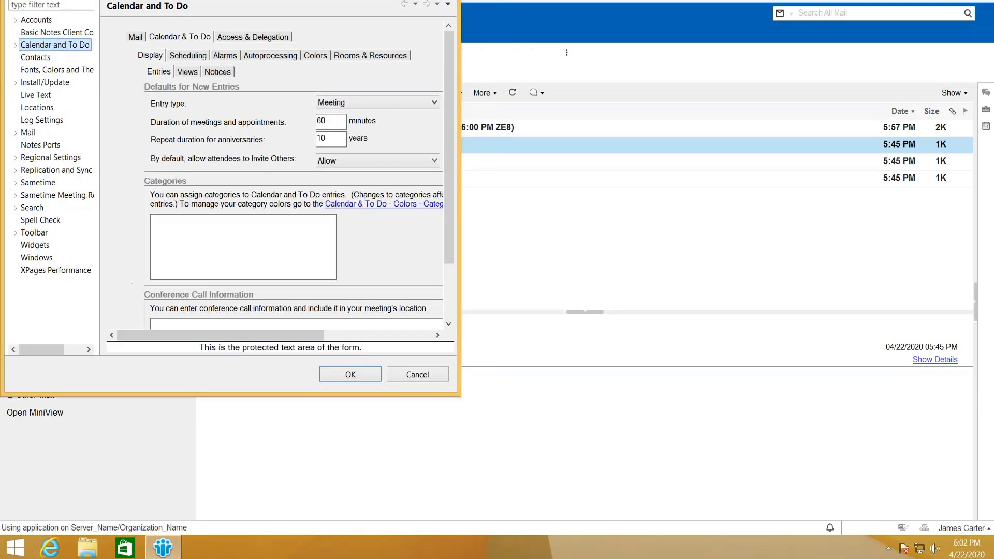
left_click(269, 39)
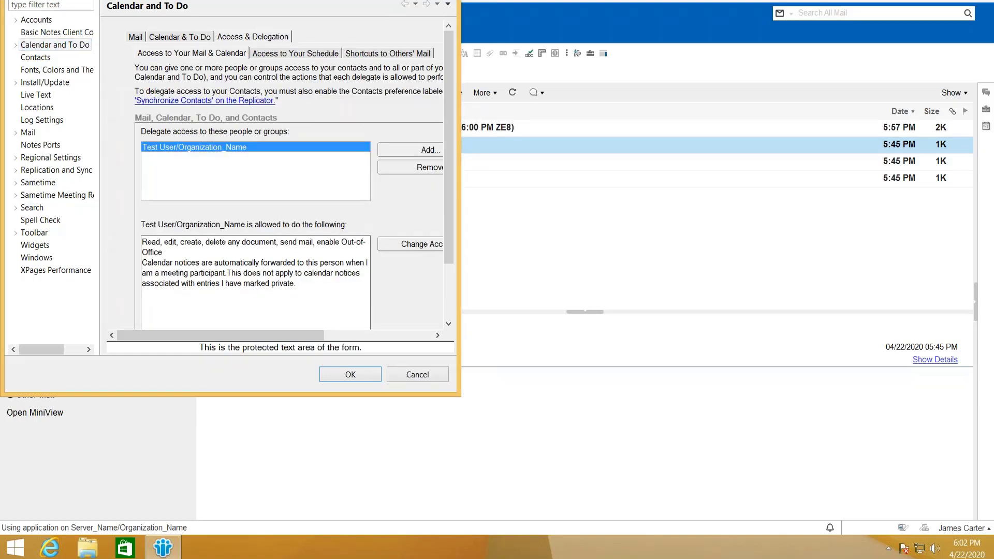
double_click(399, 3)
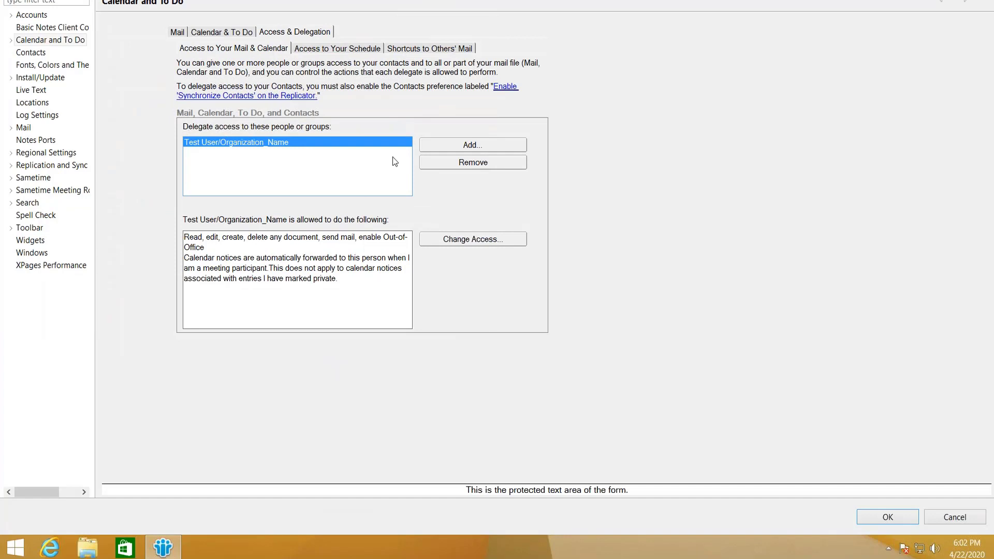
left_click(441, 148)
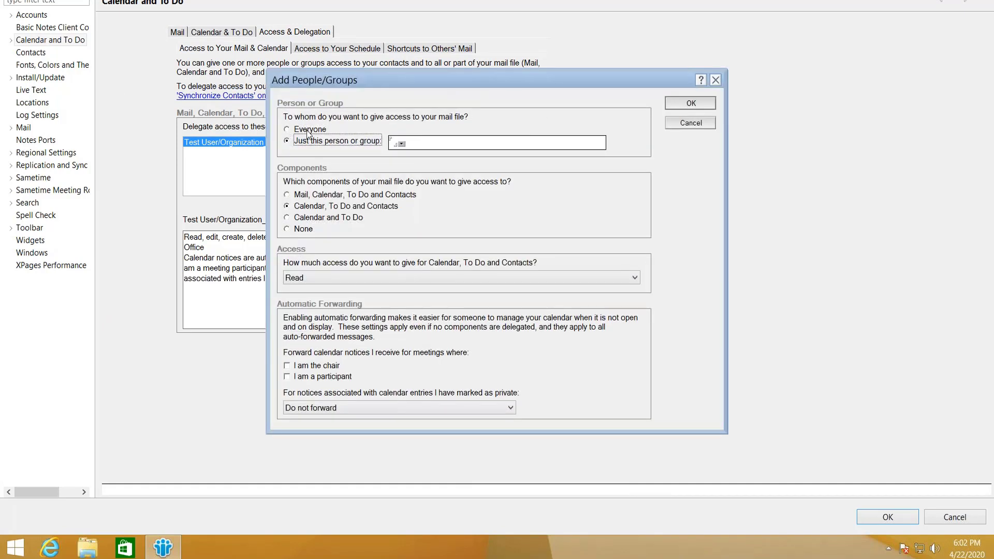
left_click(402, 144)
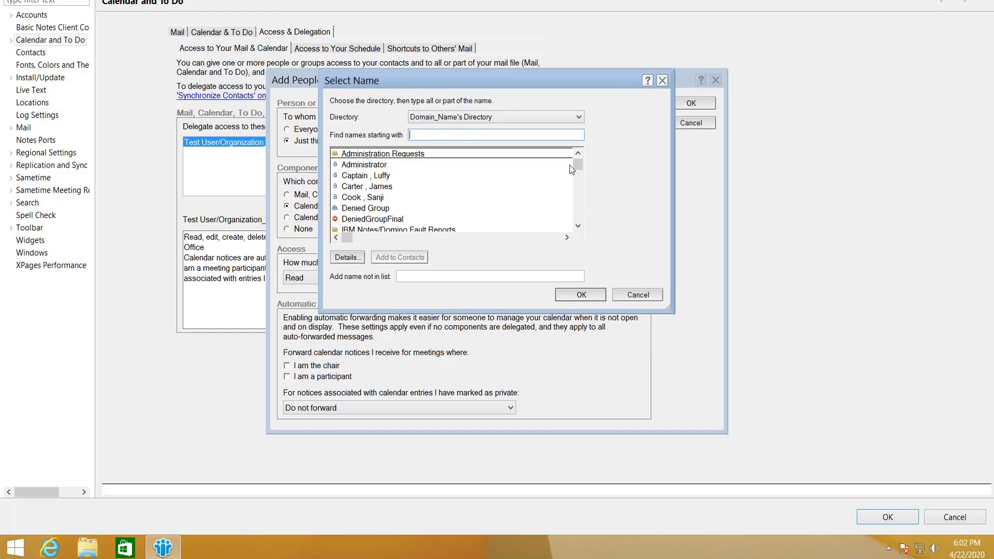
left_click(580, 192)
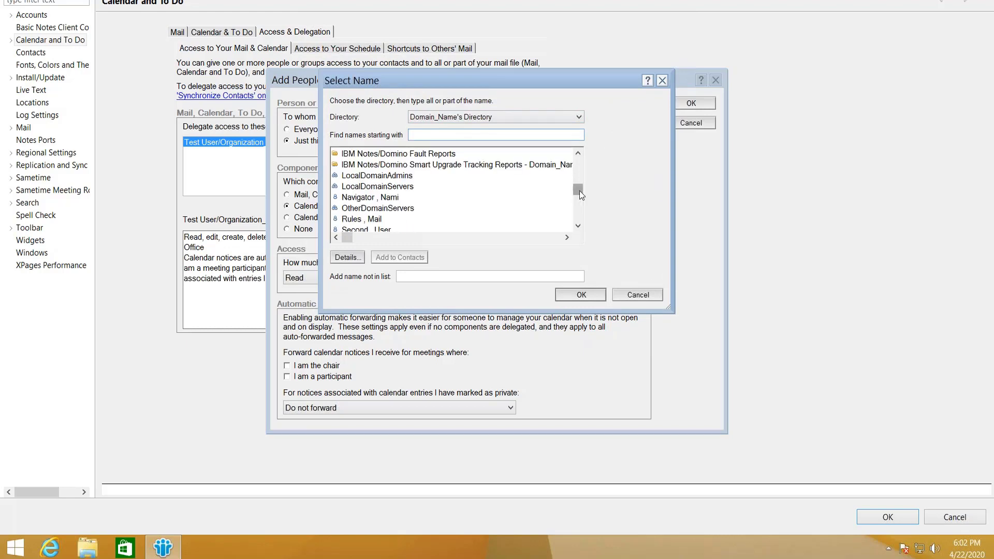
left_click_drag(579, 191, 580, 215)
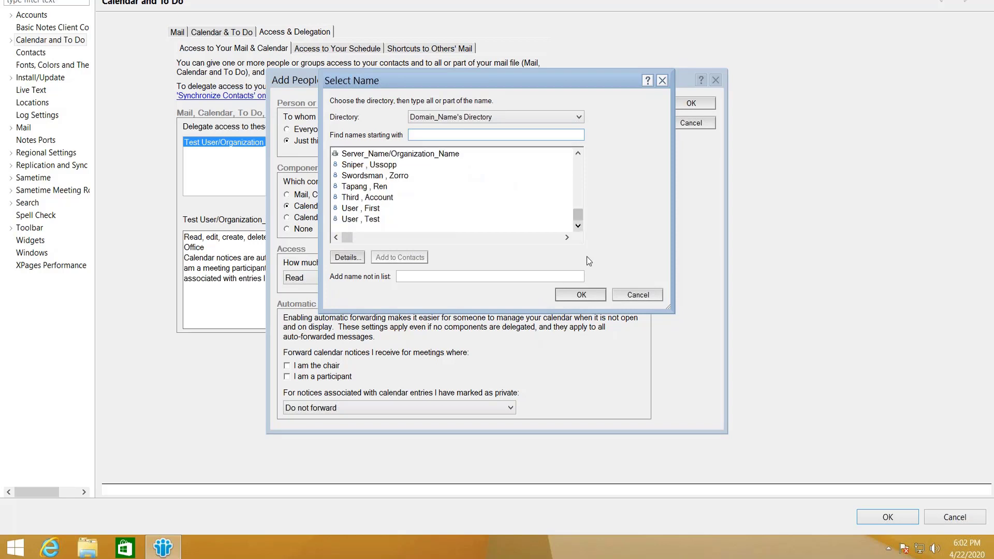
left_click(637, 295)
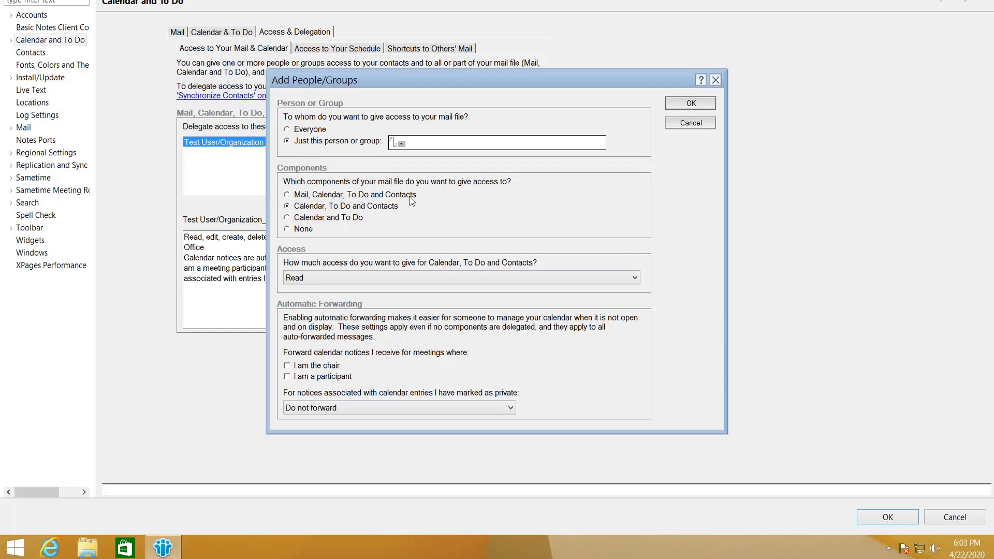
Step: Grant the delegate Mail, Calendar, To Do and Contacts with 'Read, edit, create, delete and send' access
left_click(286, 195)
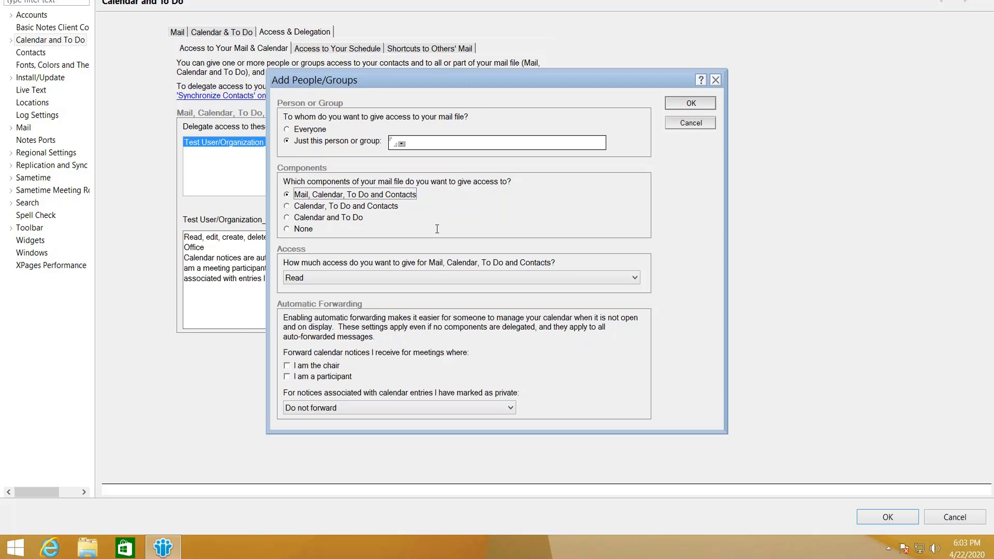
left_click(450, 279)
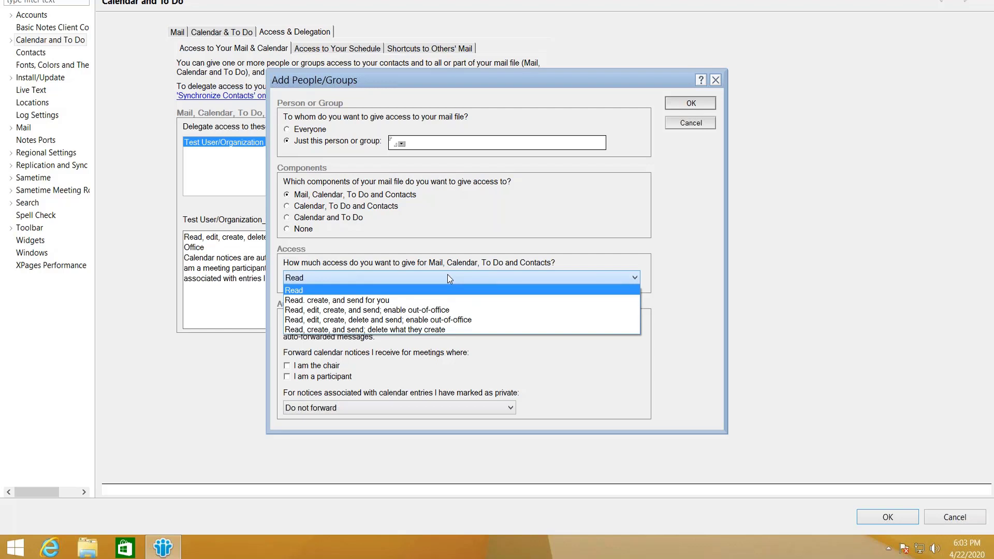
left_click(457, 319)
key("Tab")
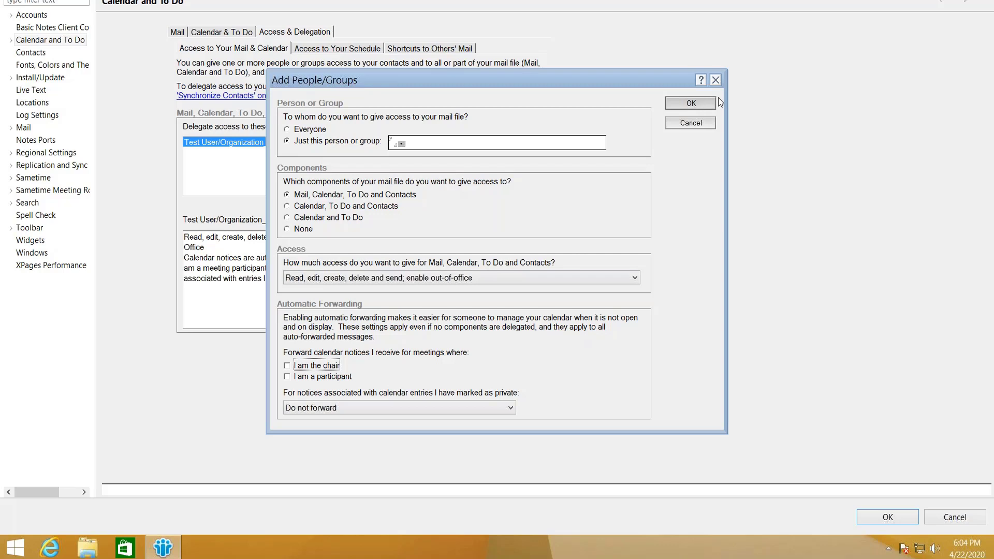
Step: Save the delegate preferences and open the forwarded meeting notice in the delegate's Inbox
left_click(719, 82)
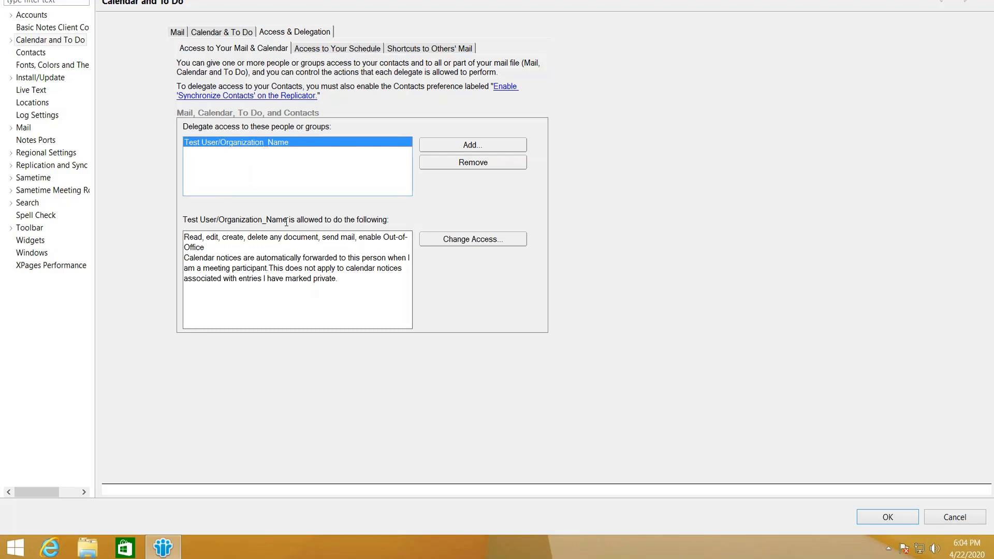
left_click(265, 238)
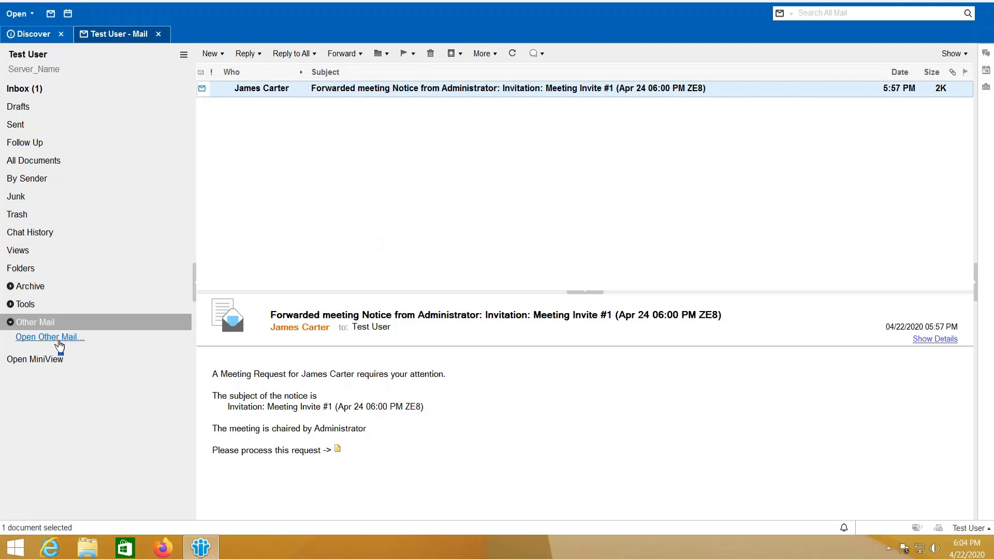
Step: Open the manager's mail file via Open Other Mail from Domain_Name's Directory
left_click(56, 338)
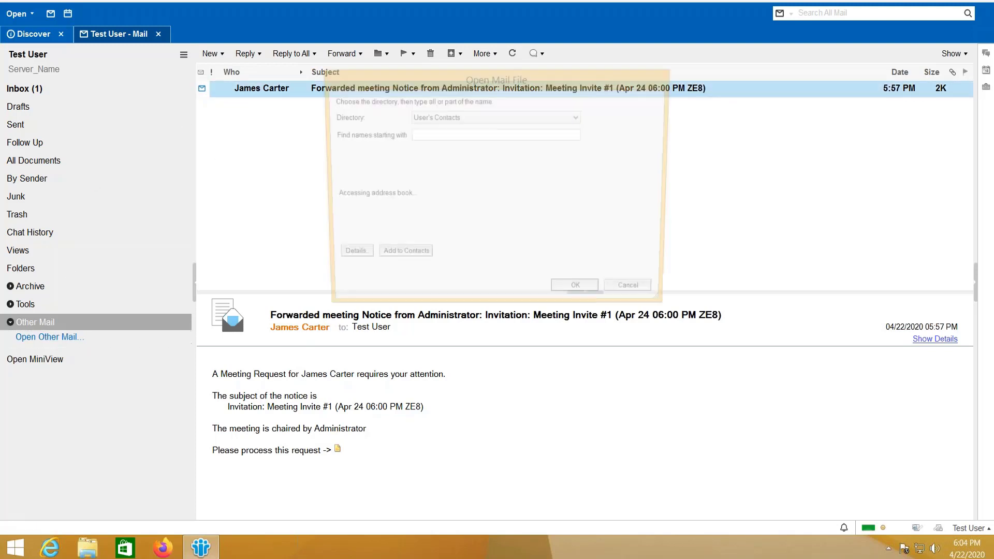
left_click(512, 119)
left_click(483, 135)
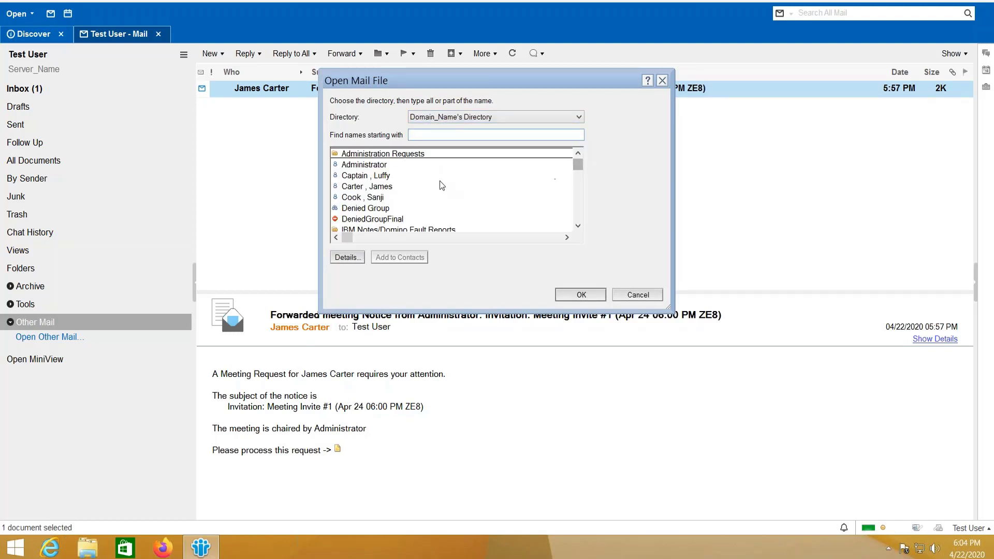
double_click(380, 188)
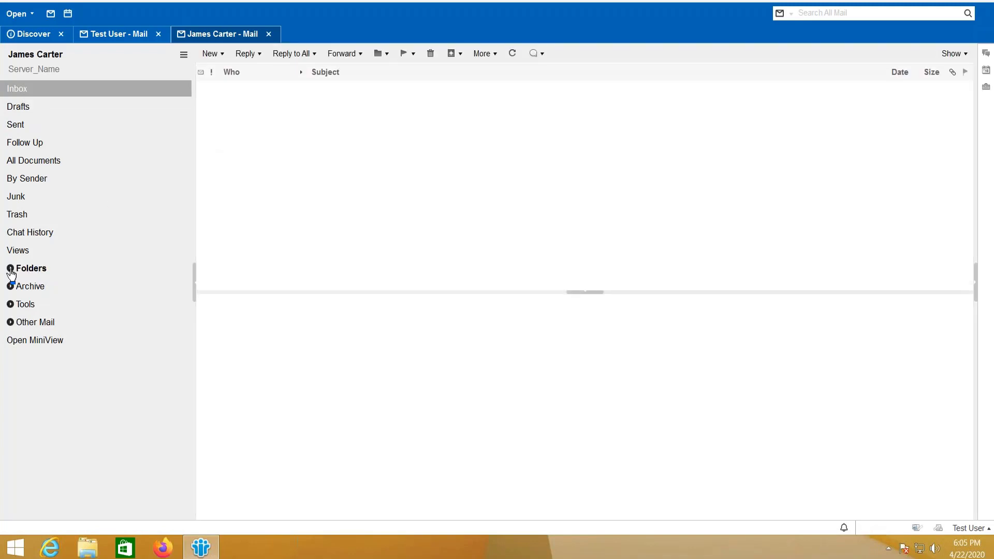
Step: Show the delegated mailbox's From Administrator folder, always trusting the action's signer
left_click(11, 271)
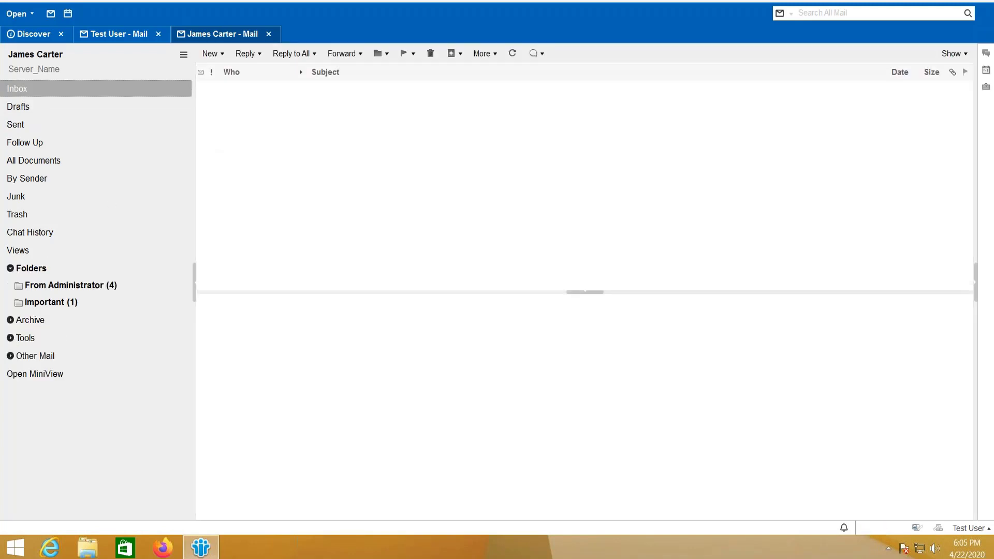
left_click(78, 286)
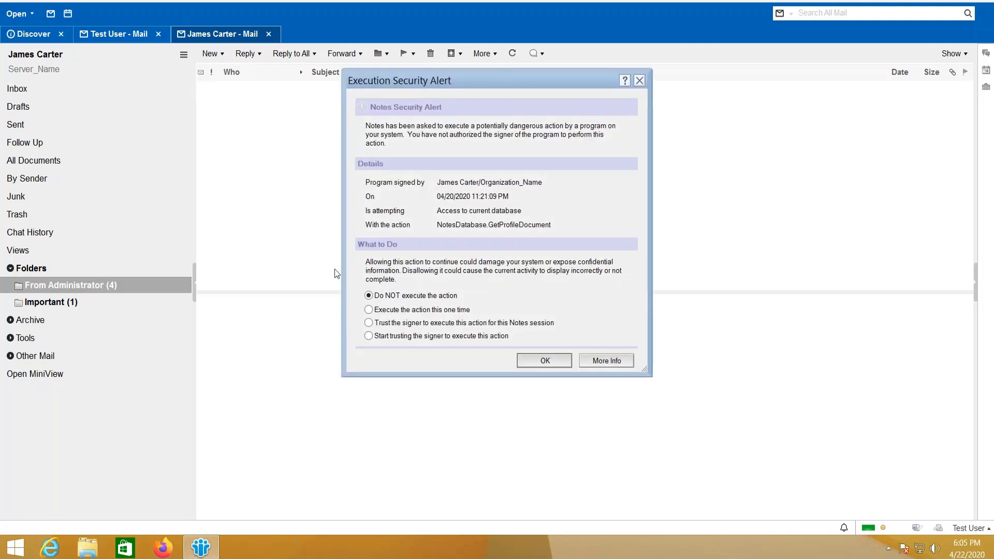
left_click(403, 336)
left_click(519, 360)
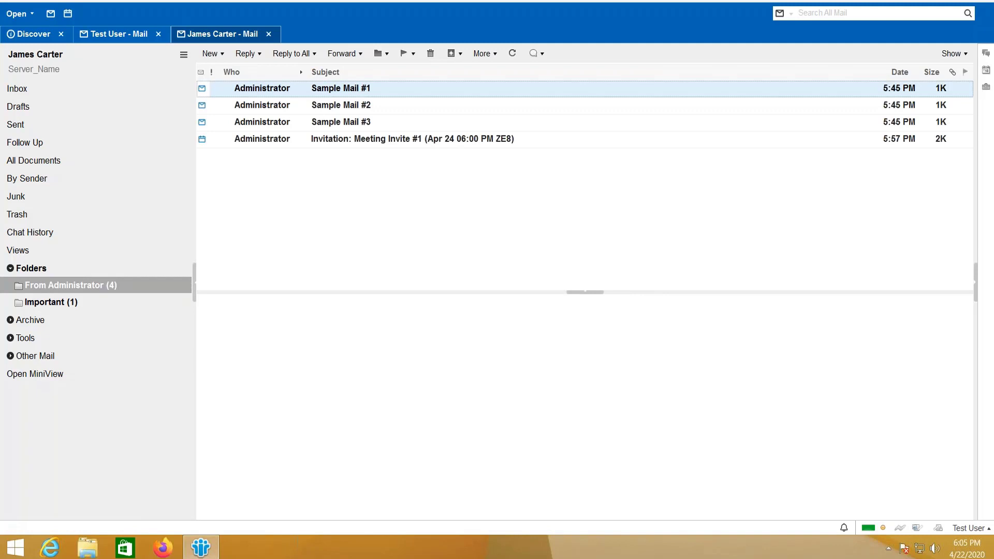
Step: Review the folder's messages, then delete Sample Mail #1 from its context menu
left_click(356, 107)
left_click(342, 124)
left_click(363, 139)
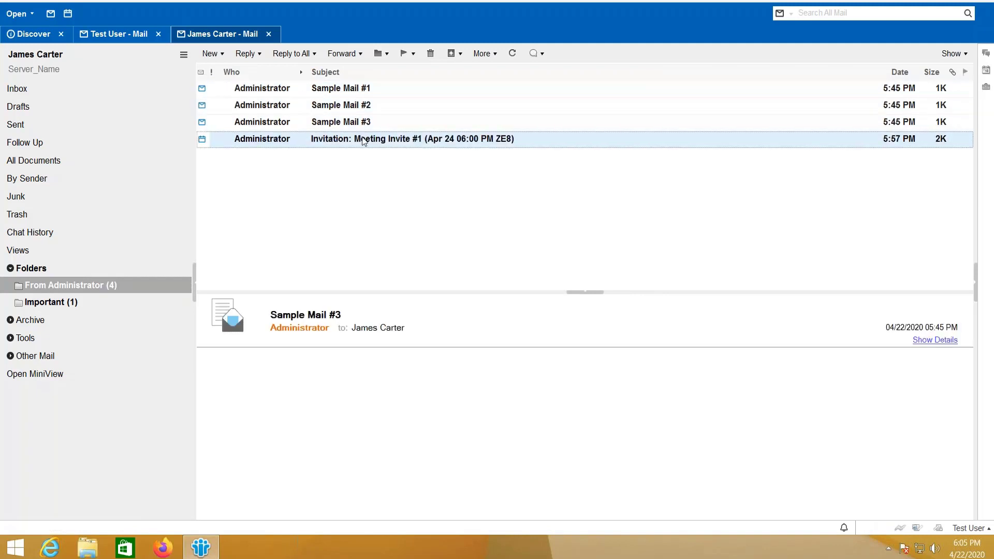
left_click(311, 89)
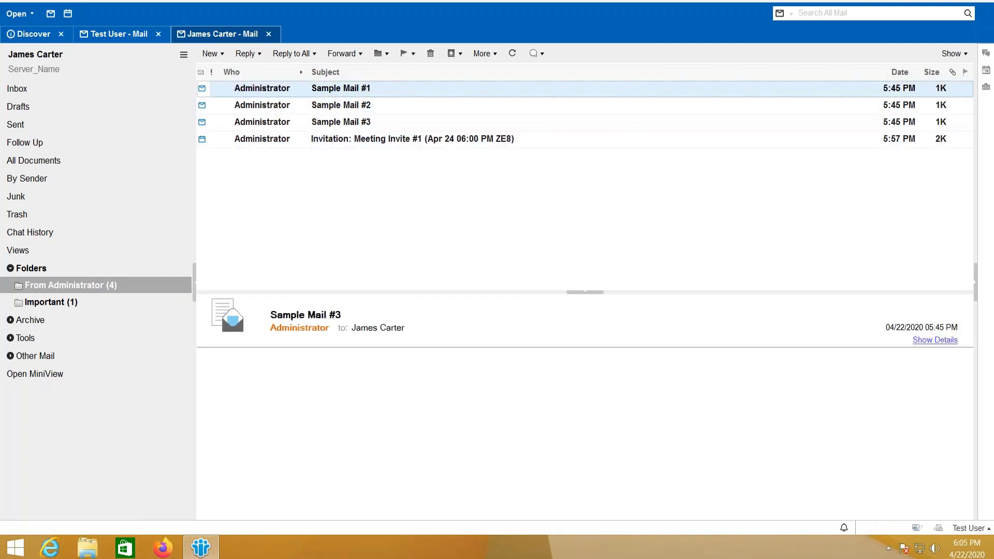
key("ctrl+m")
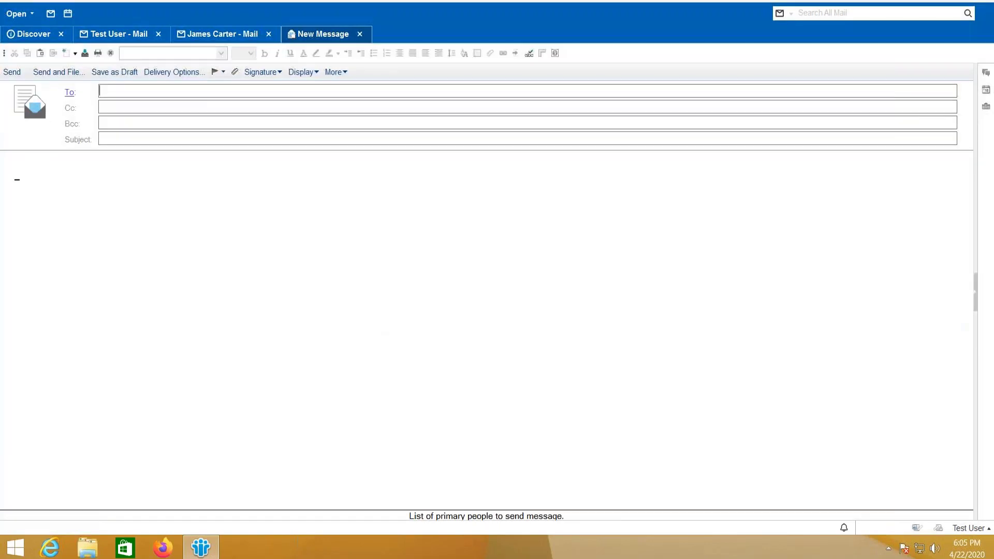
key("Escape")
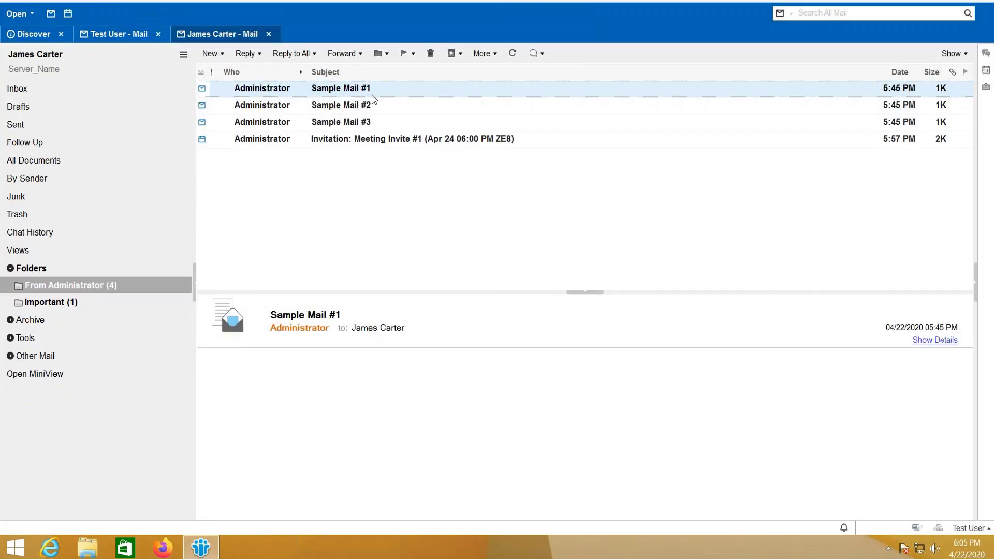
right_click(372, 95)
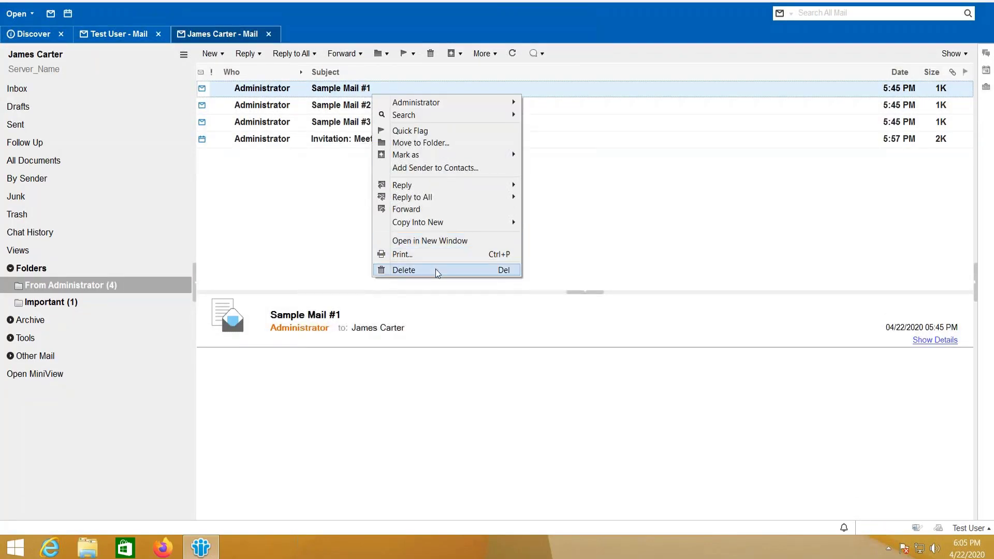
left_click(437, 270)
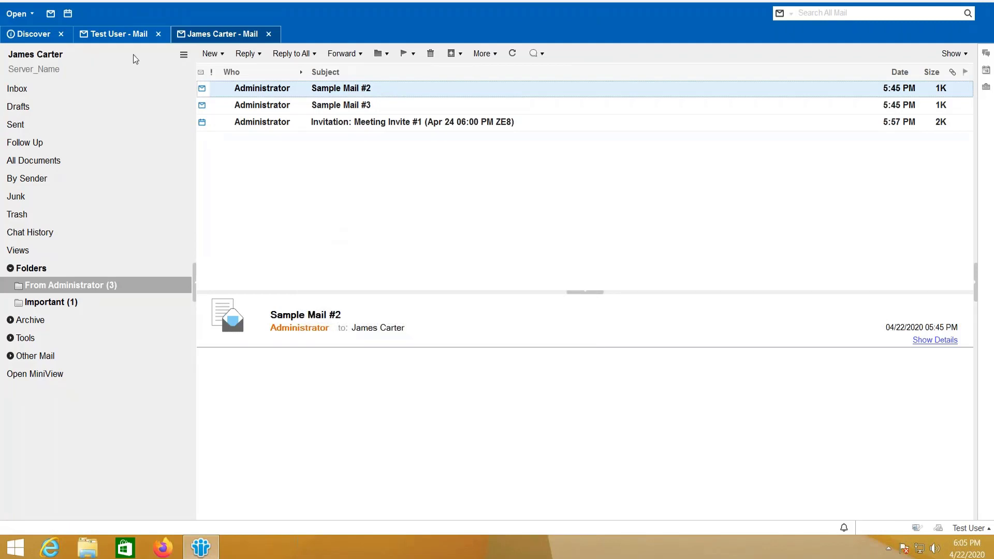
left_click(183, 55)
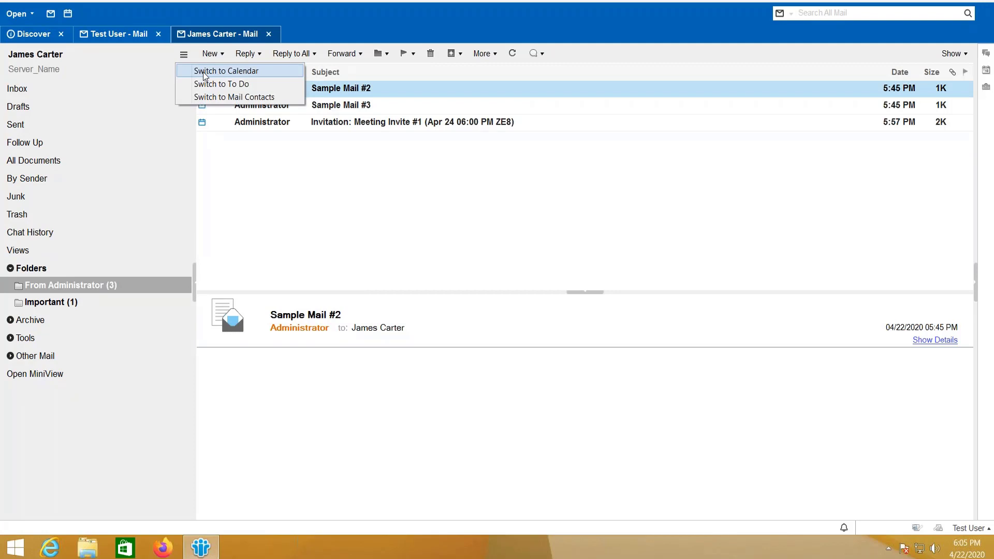
Step: Switch to the delegated calendar and inspect Meeting invite #4 on Friday
left_click(226, 71)
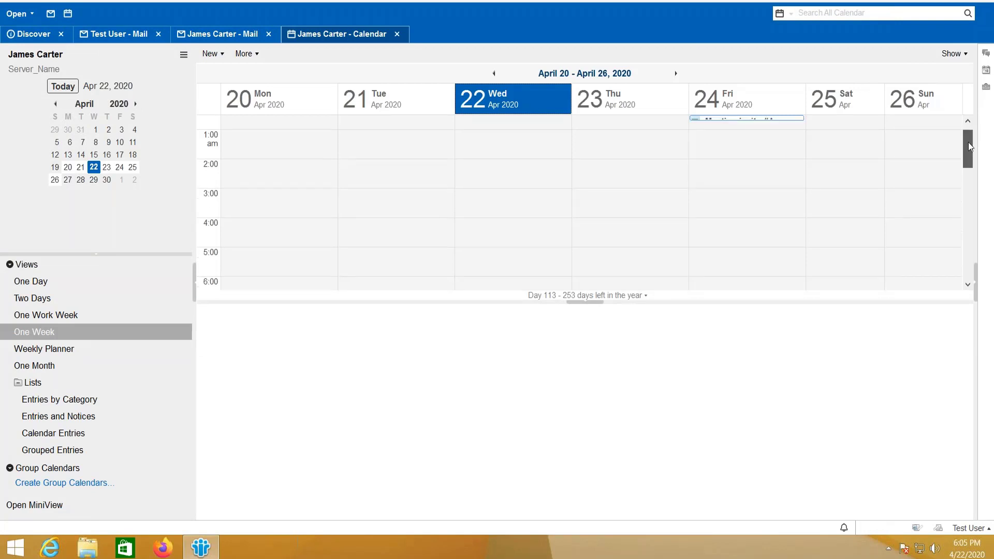
left_click(742, 129)
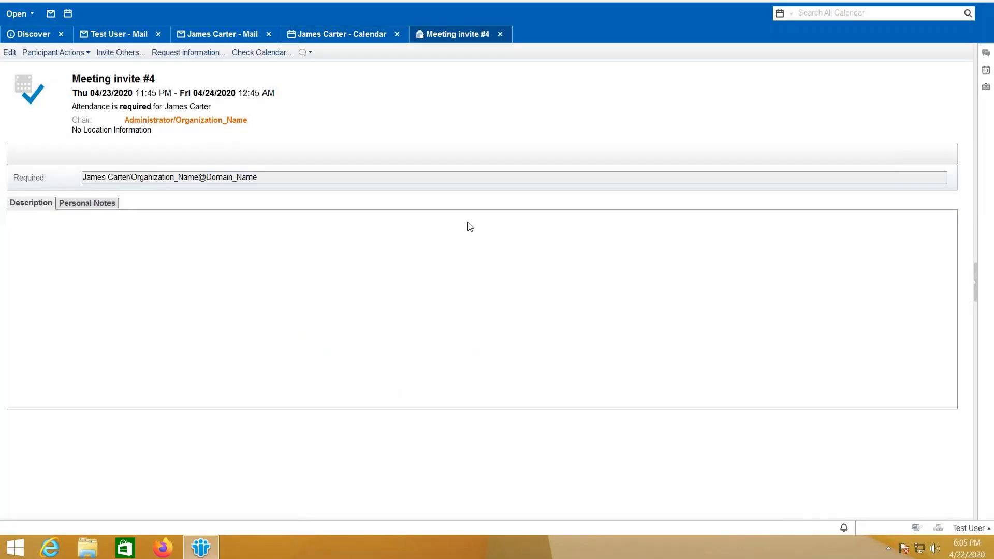
key("Escape")
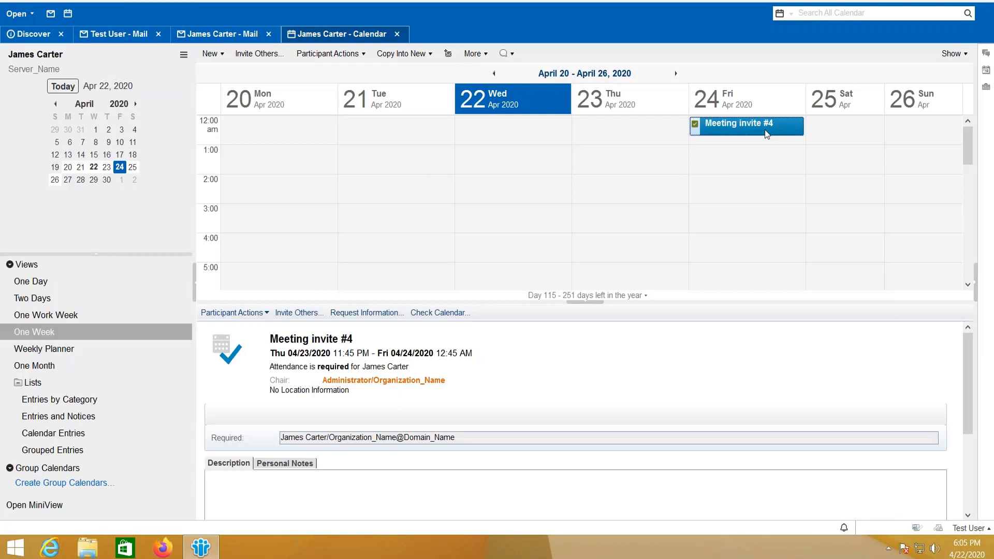
mouse_move(721, 132)
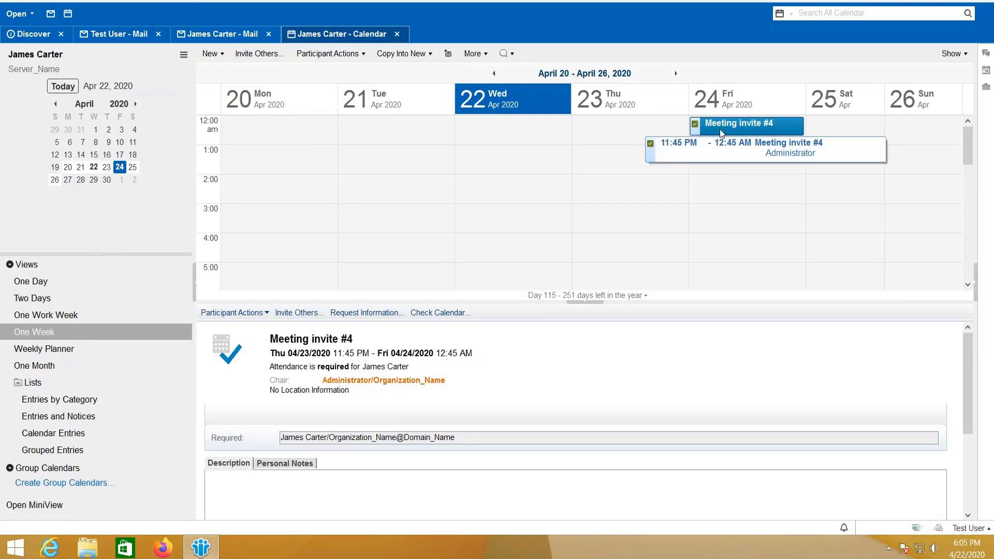
right_click(713, 128)
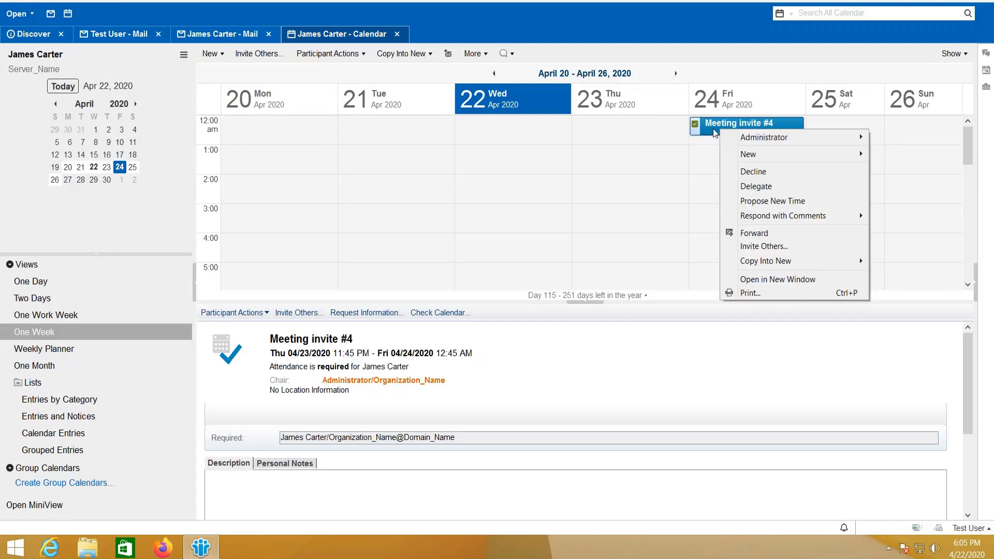
key("Escape")
double_click(713, 129)
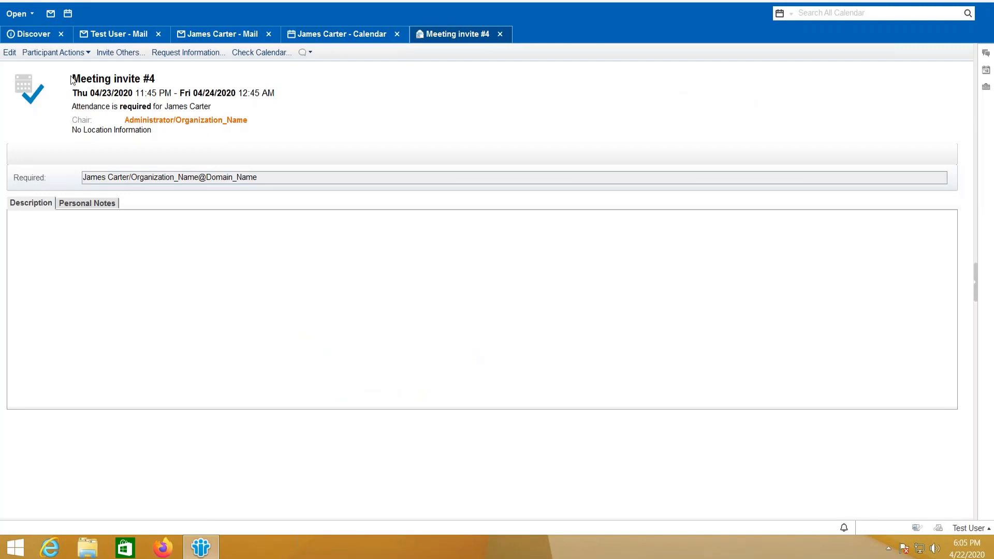
key("Escape")
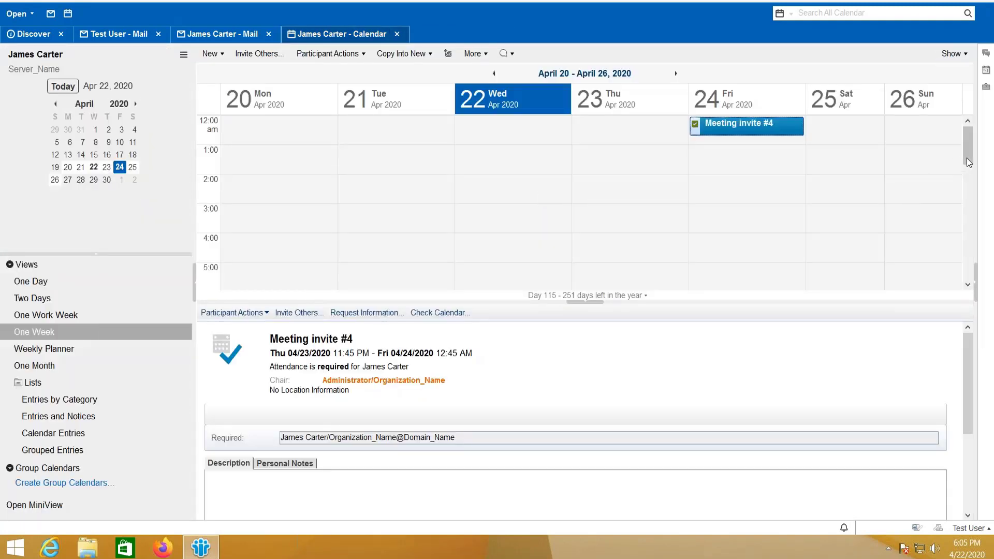
Step: Accept Meeting Invite #1 on Friday, April 24, 6:00–7:00 PM
left_click_drag(968, 148, 967, 254)
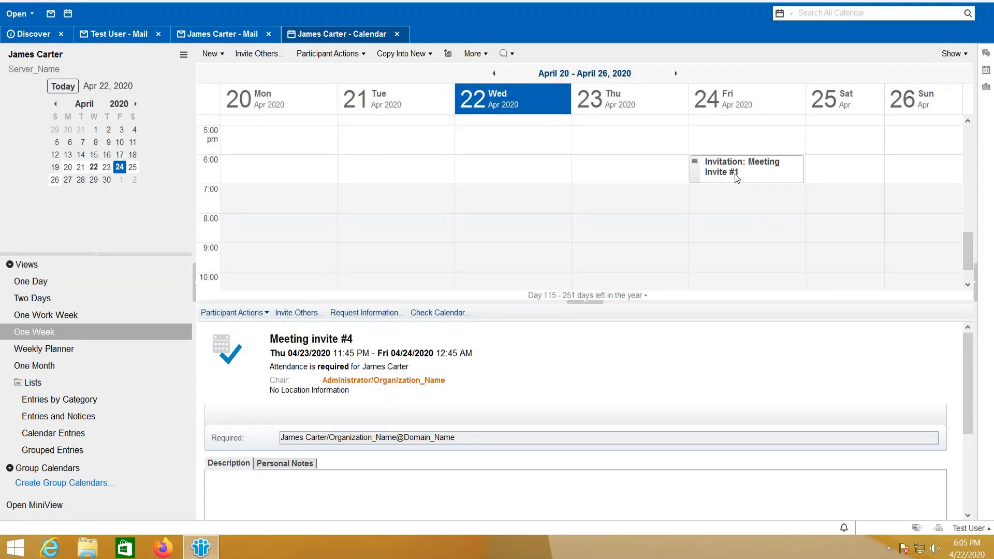
double_click(738, 175)
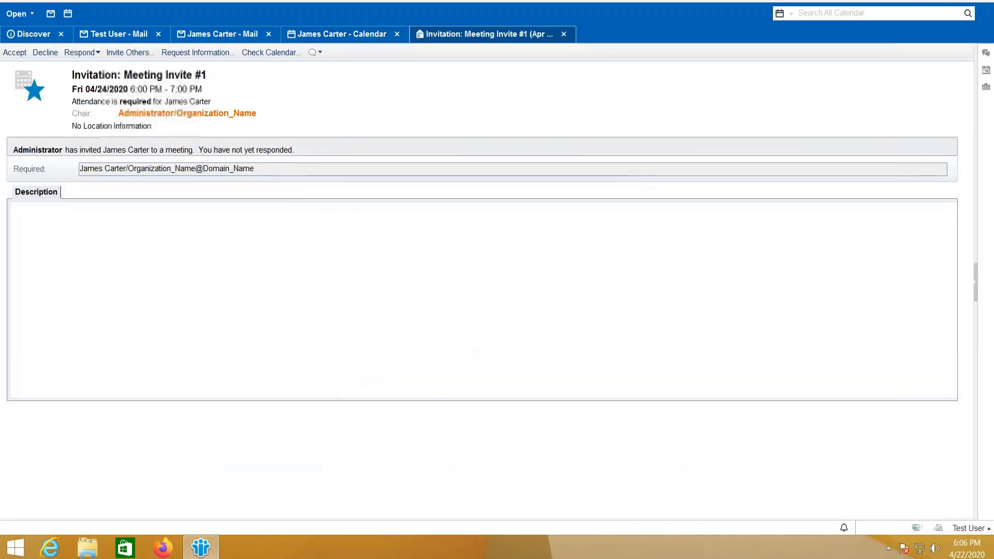
left_click(14, 55)
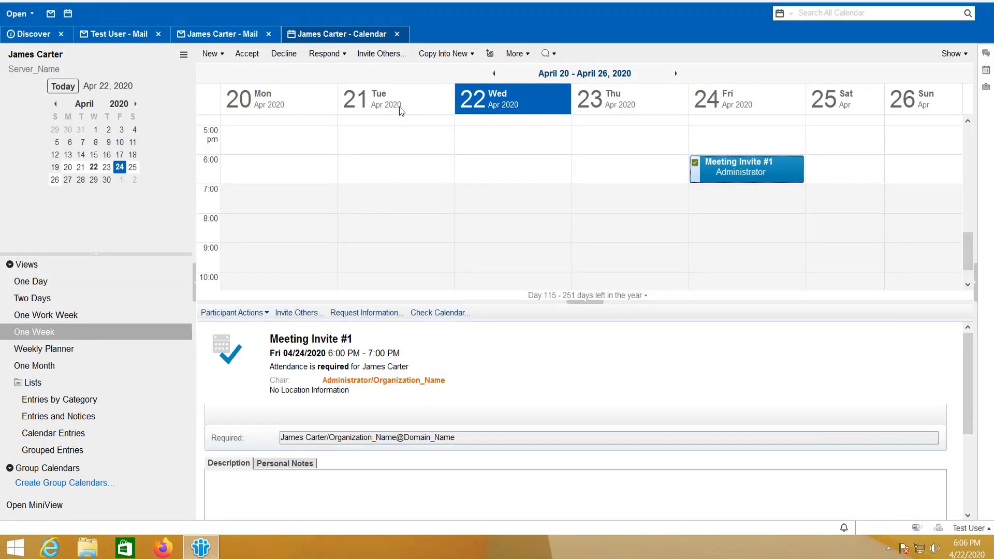
Step: Return to the Test User - Mail tab showing the forwarded Meeting Invite #1 notice
left_click(250, 37)
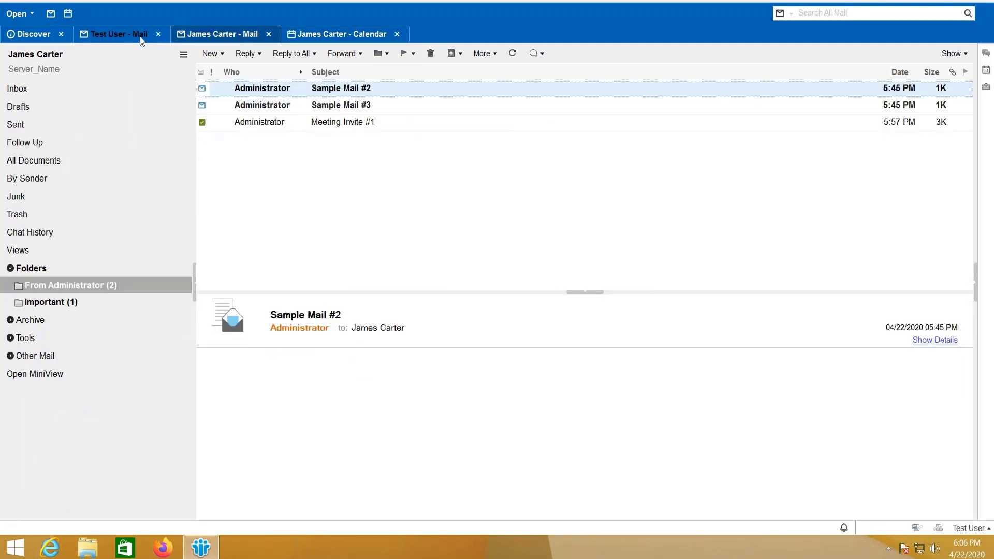
left_click(139, 36)
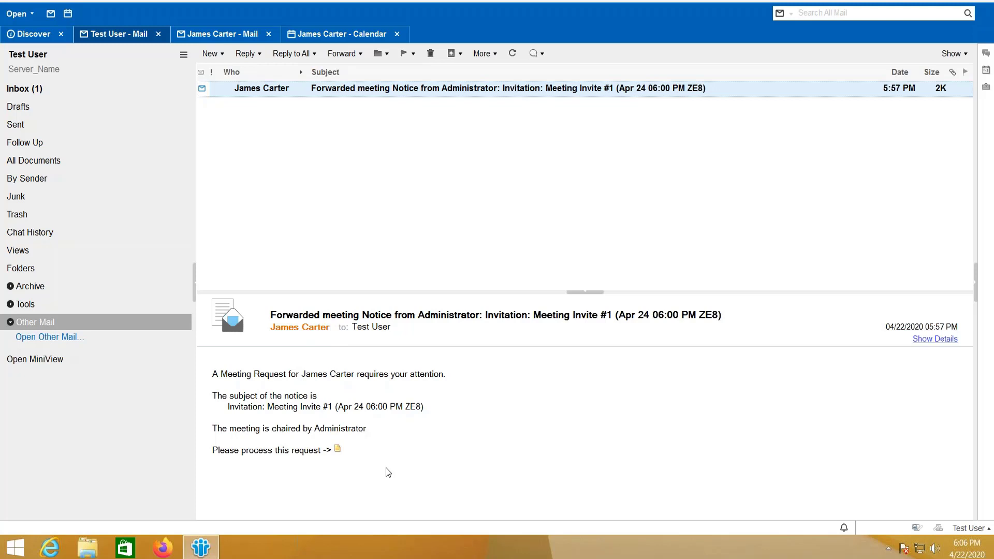
Step: Switch the delegated mailbox to Mail Contacts, dismiss the sync notice, and view the empty My Contacts list
left_click(230, 36)
left_click(188, 57)
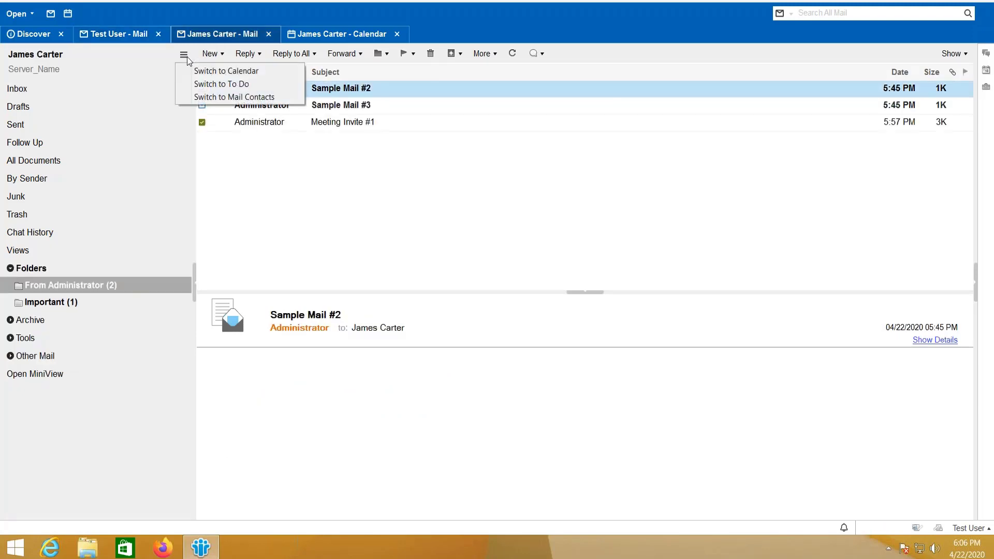
left_click(211, 84)
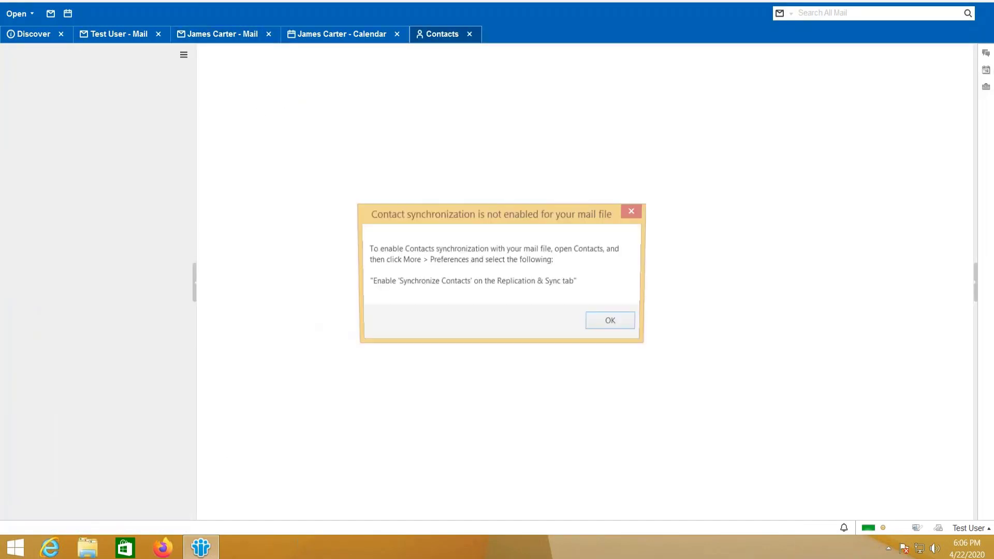
left_click(612, 321)
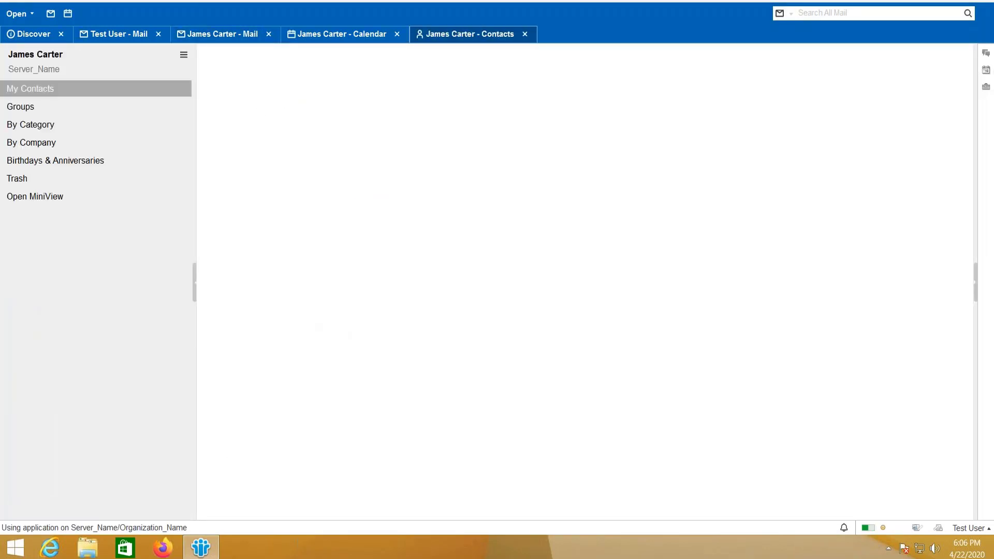
left_click(91, 110)
left_click(95, 124)
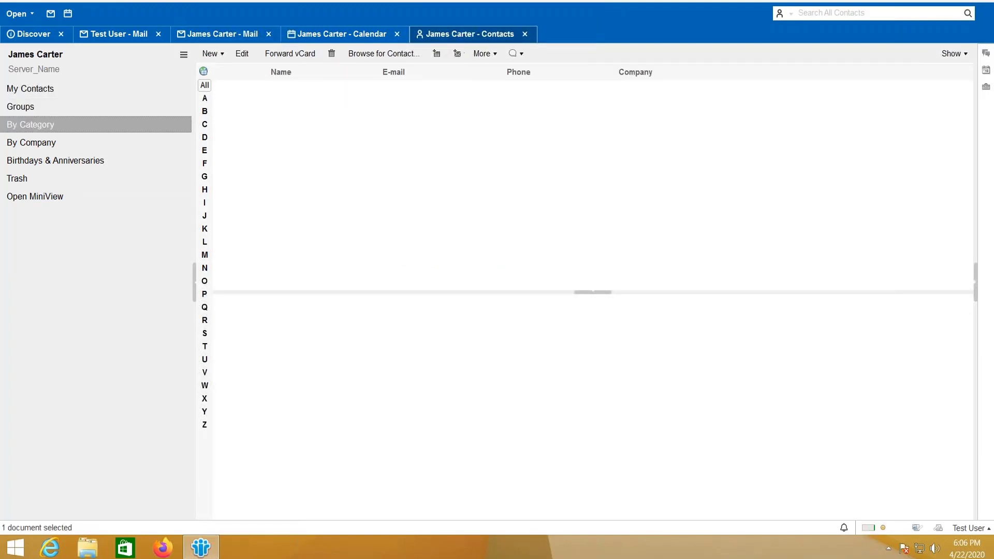
left_click(113, 89)
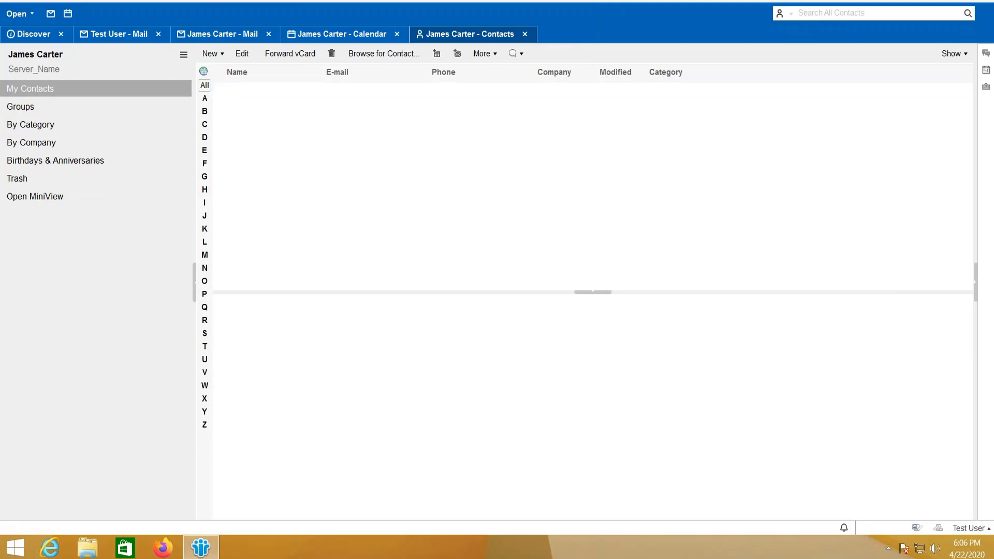